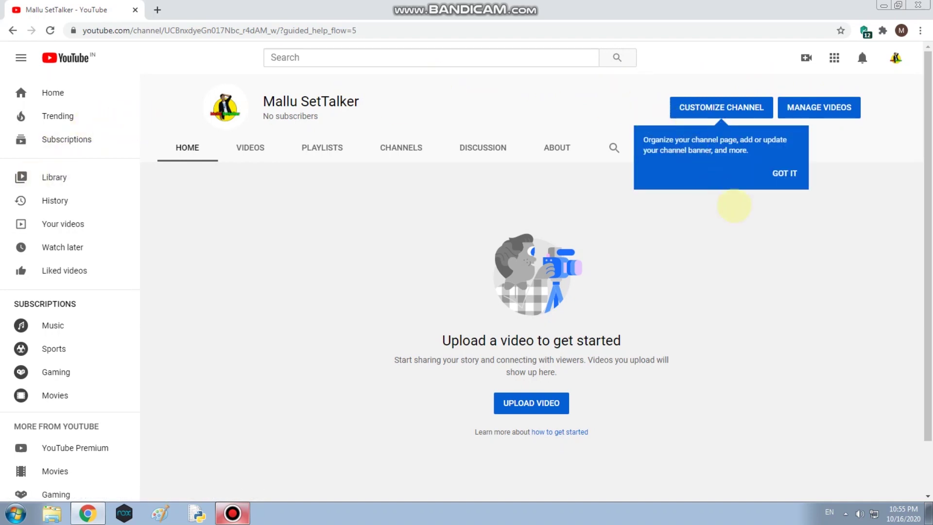
Step: Dismiss the tip on the channel page and open the channel's customization page in YouTube Studio
click(783, 172)
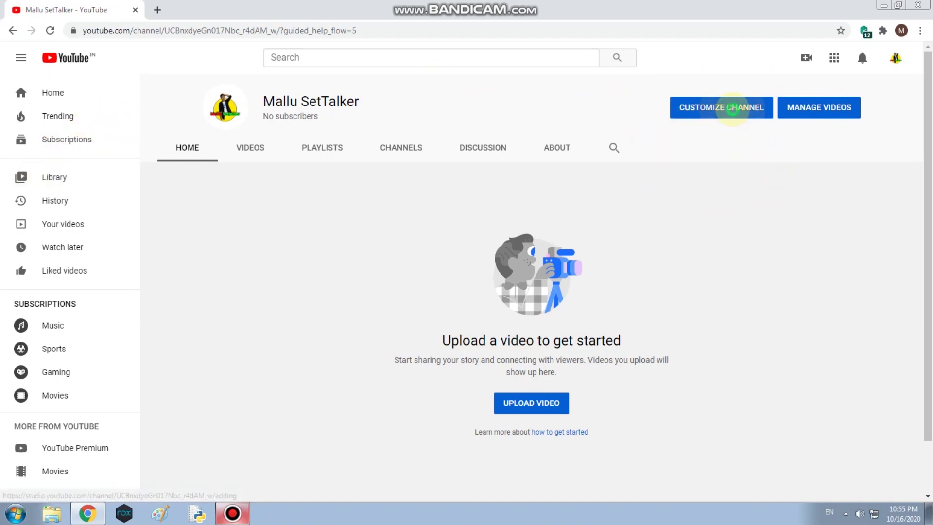
click(730, 107)
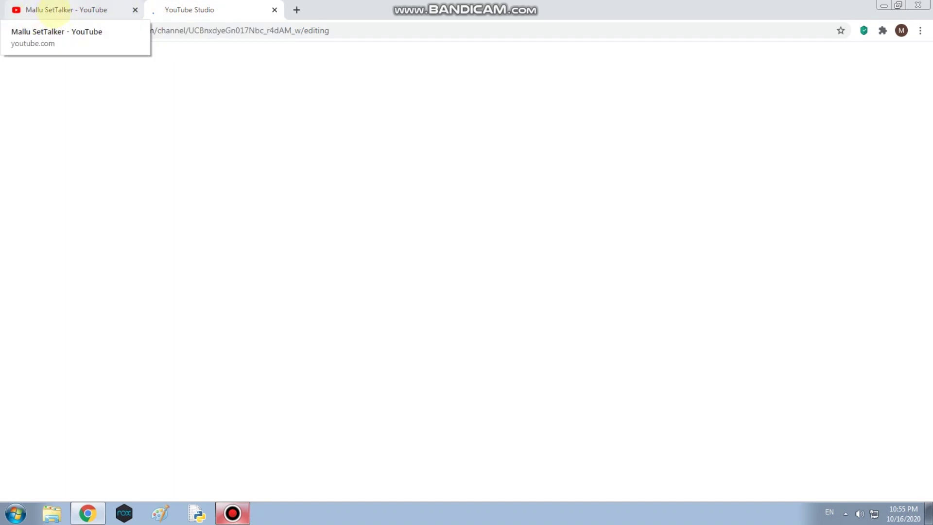
click(56, 10)
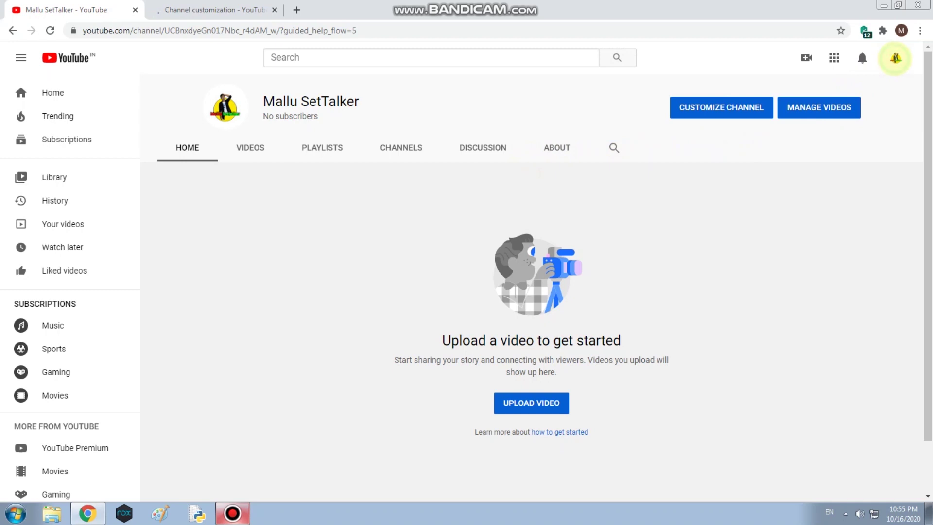
click(896, 58)
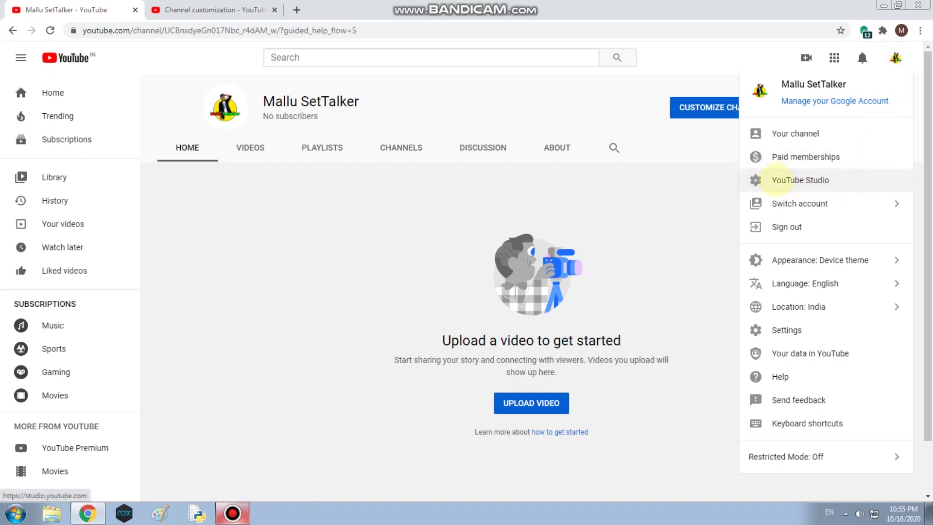
click(780, 179)
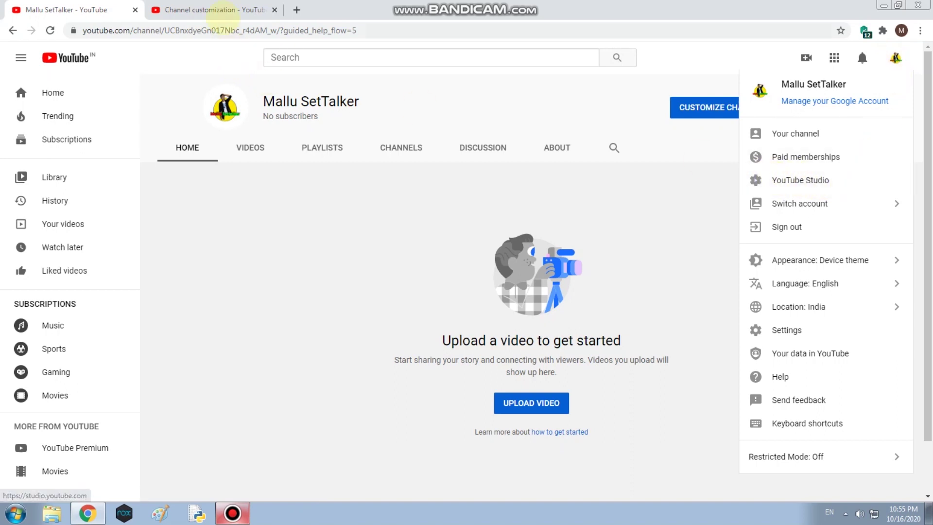
click(460, 388)
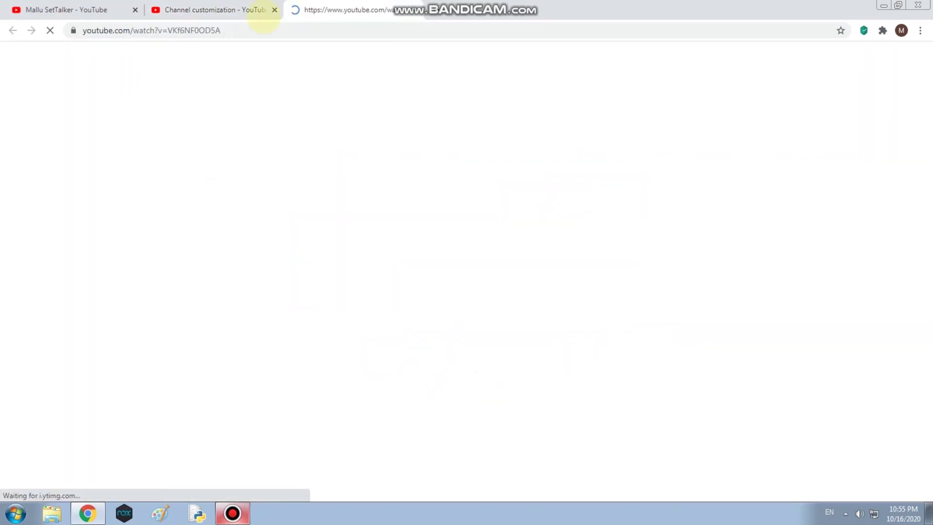
click(413, 9)
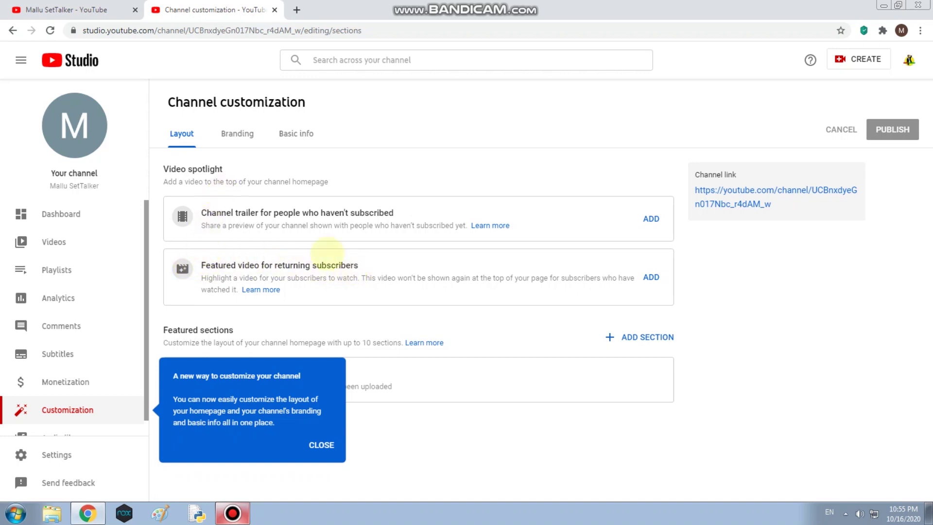
Step: Dismiss the customization tip and add a Popular uploads section to the channel homepage's featured sections
click(321, 444)
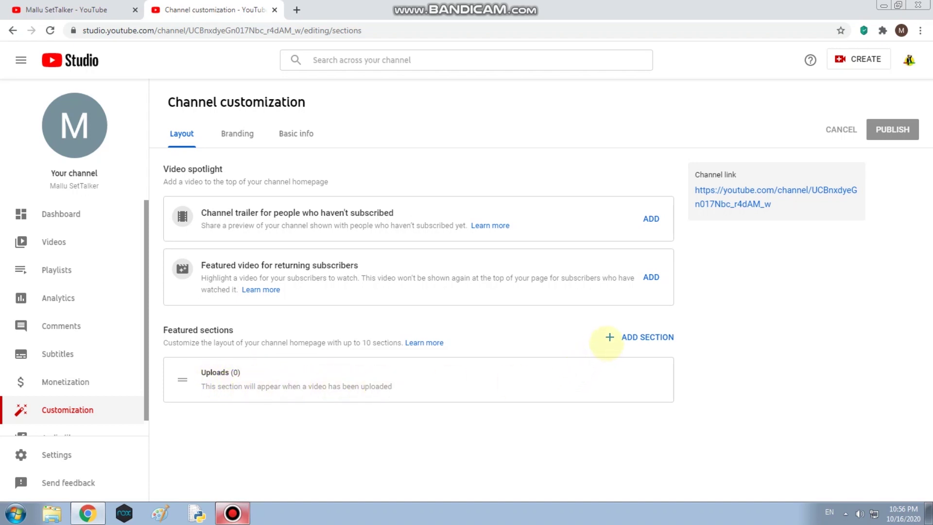
click(608, 337)
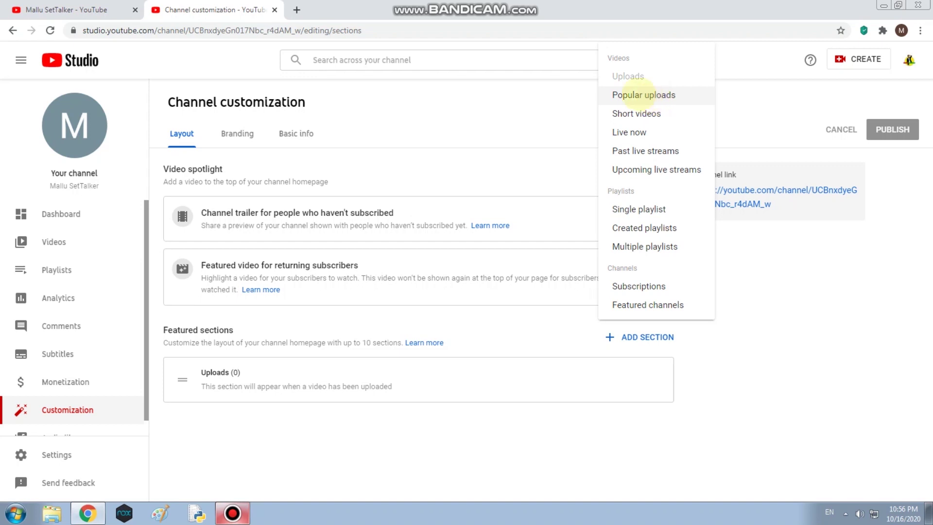
click(628, 95)
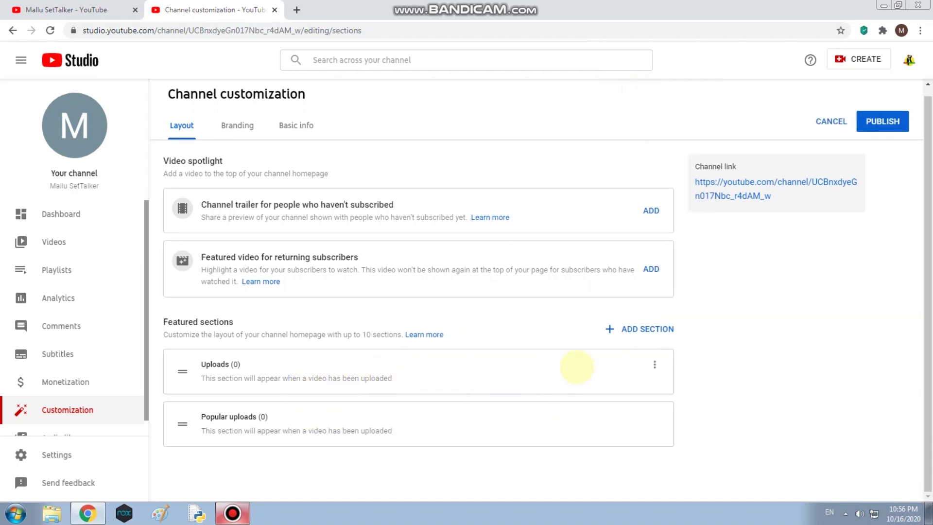
Step: Look at the options of the featured Uploads section and at the section types available to add
click(654, 364)
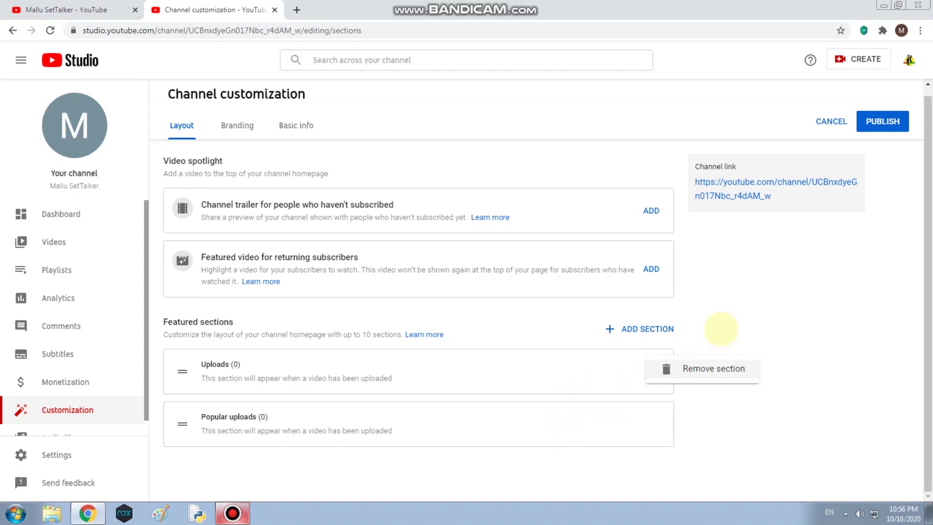
click(847, 307)
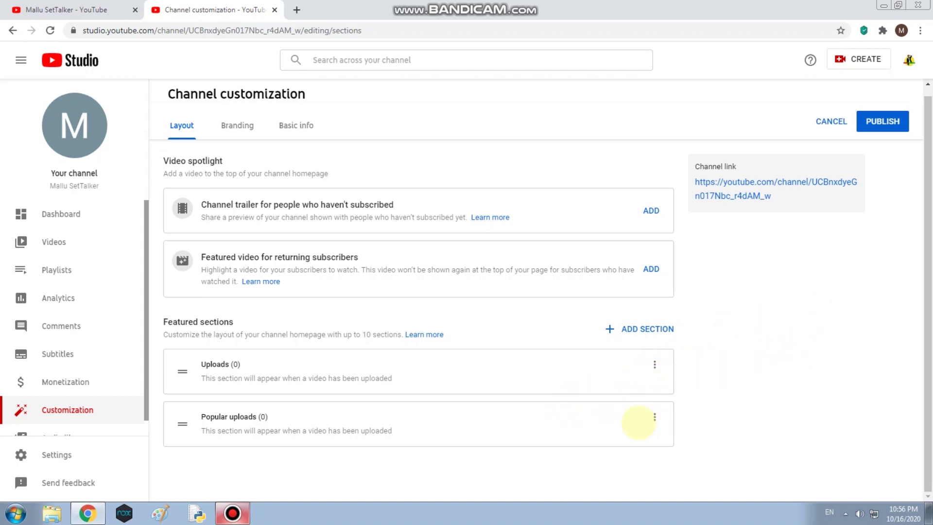
click(648, 330)
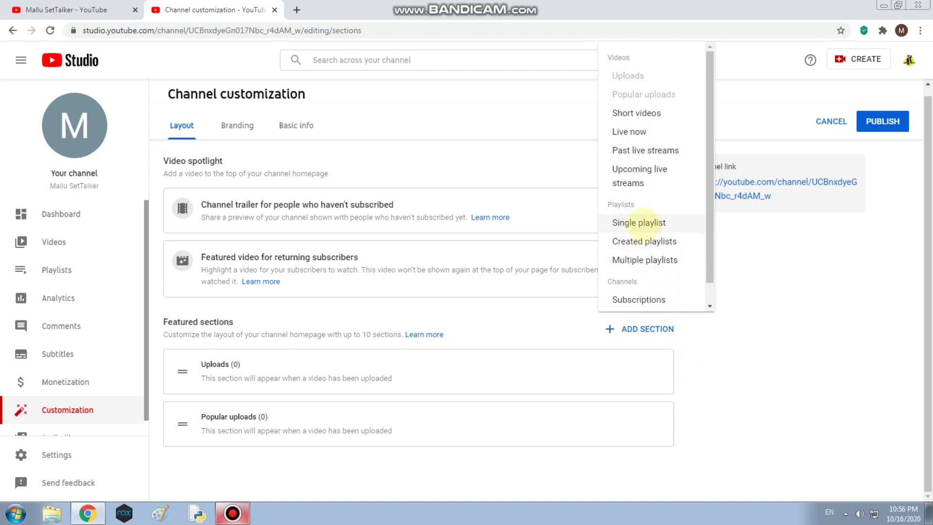
Step: Check the Videos and Home pages of the channel, reload it, and return to the customization layout with the section list dismissed
click(64, 9)
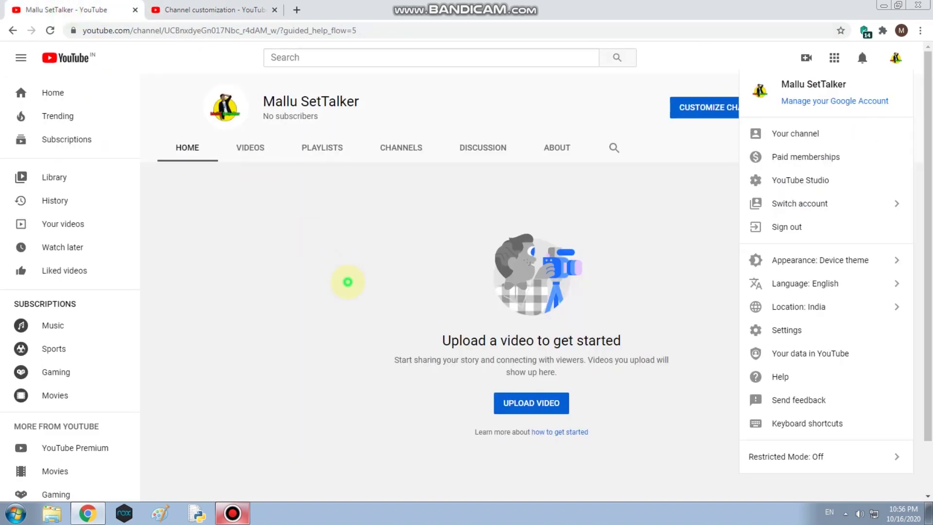
click(348, 282)
click(258, 151)
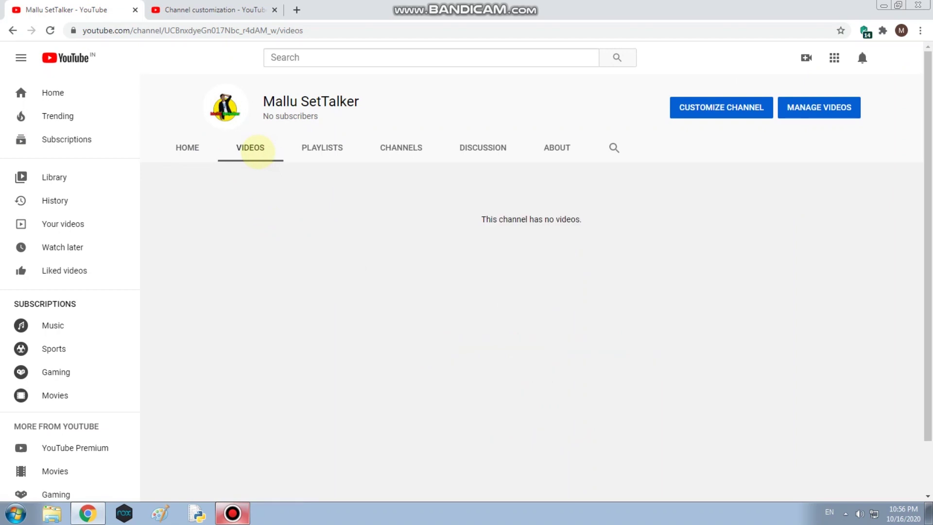
click(198, 145)
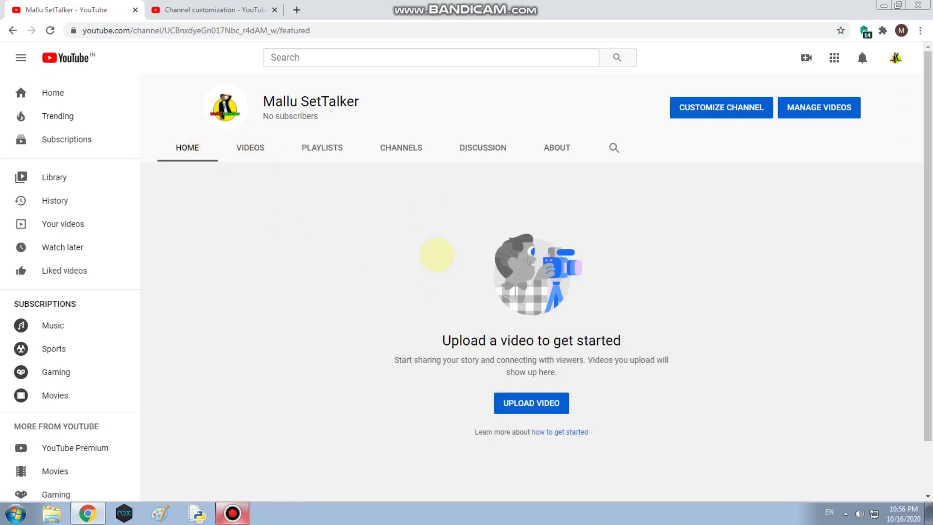
right_click(435, 254)
click(455, 294)
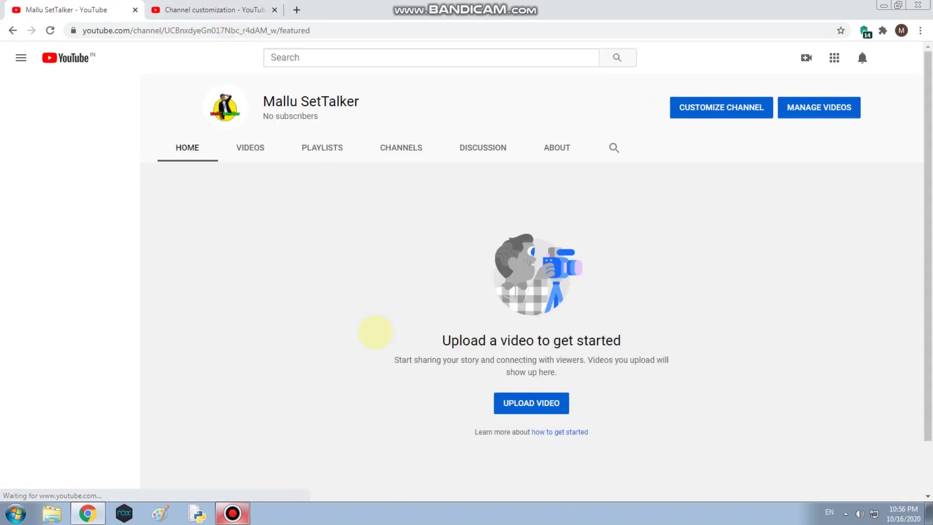
click(209, 10)
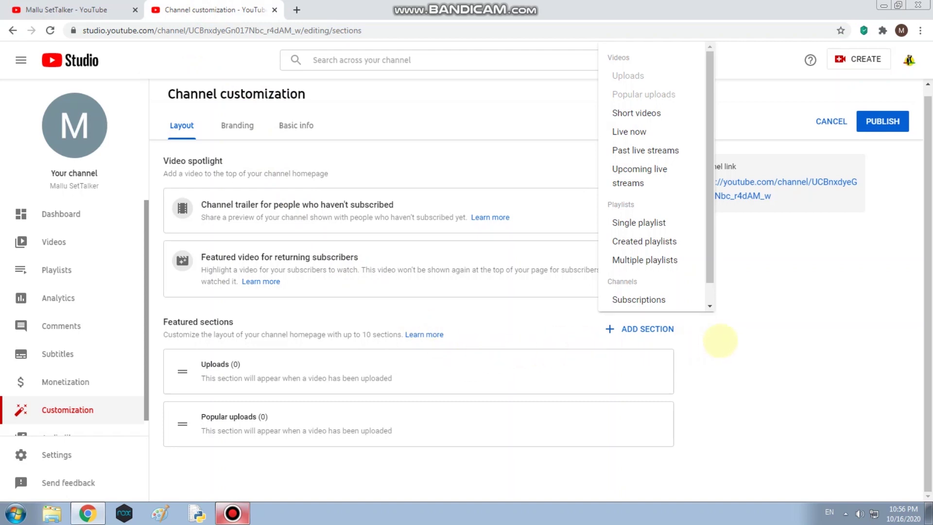
click(751, 333)
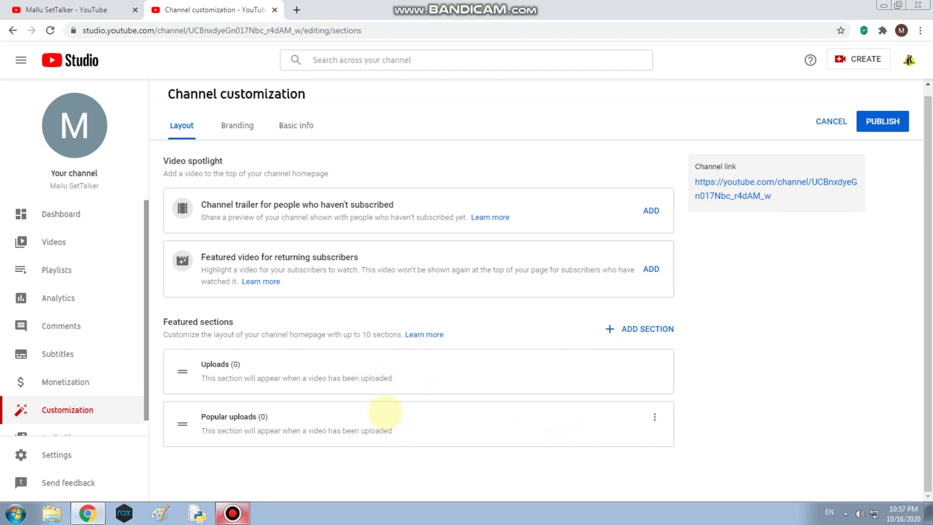
Step: In the channel branding, upload WhatsApp Image 2020-05-29 at 6.20.14 PM as the video watermark and display it for the entire video
click(237, 125)
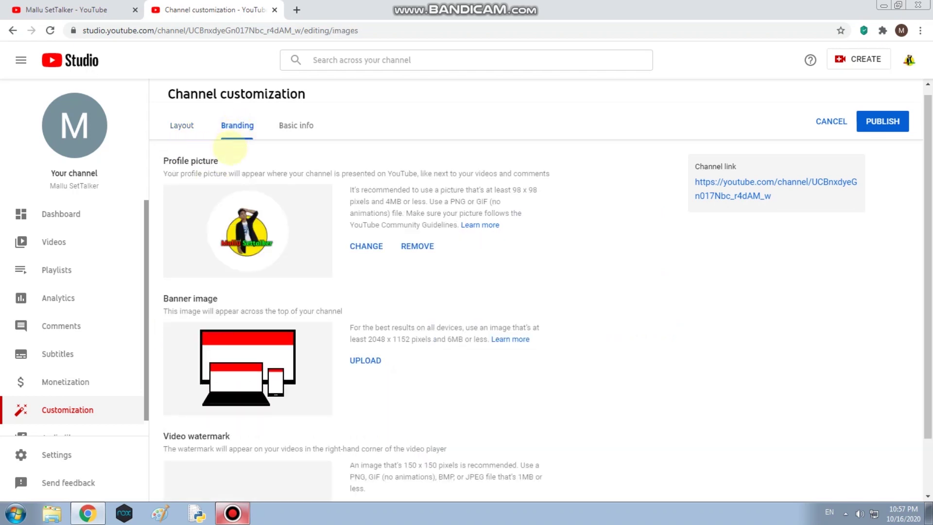
scroll(295, 302, down, 1)
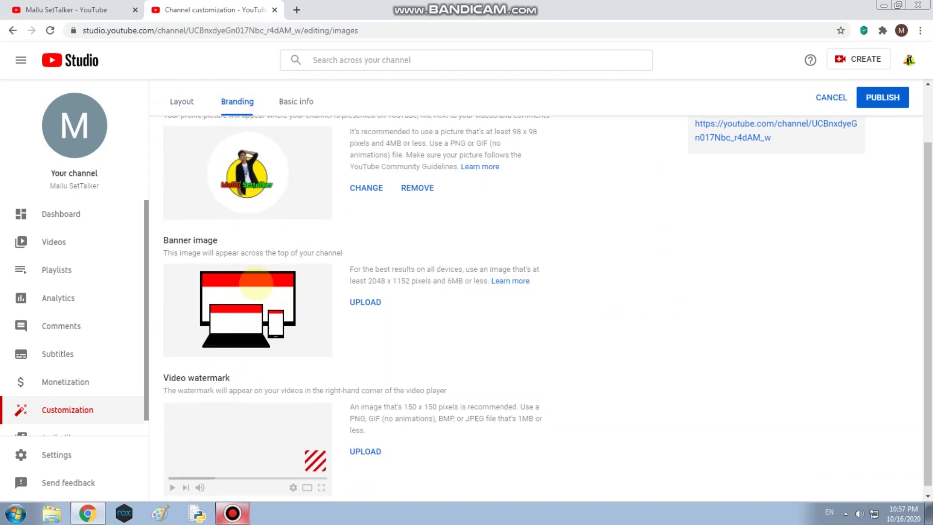
scroll(286, 437, down, 1)
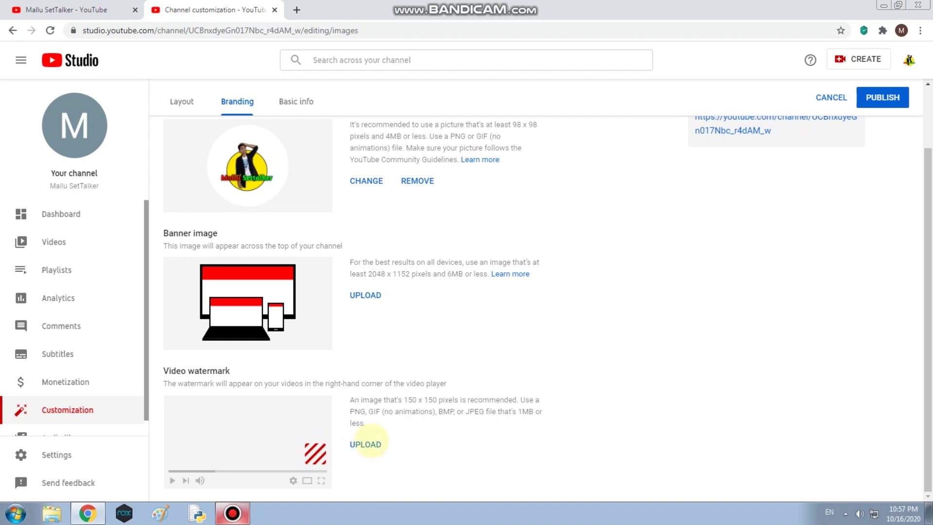
click(361, 443)
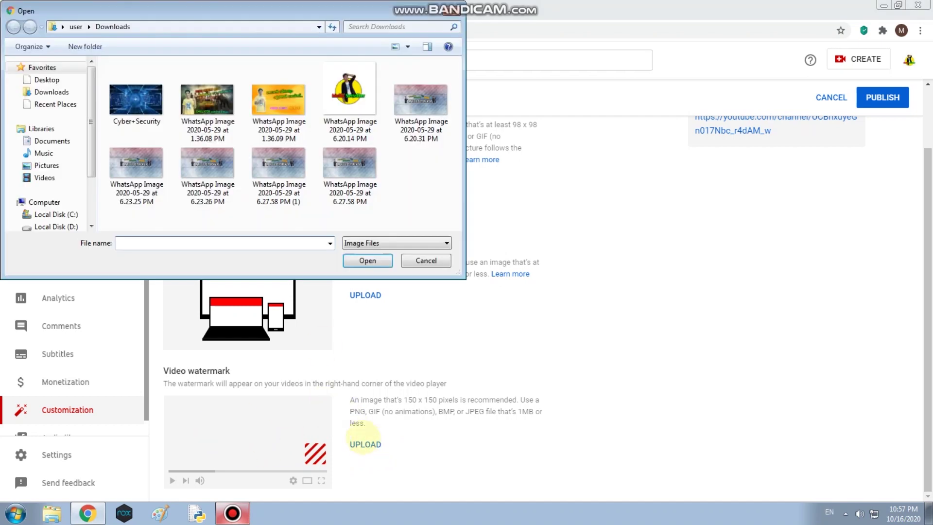
click(349, 95)
click(366, 261)
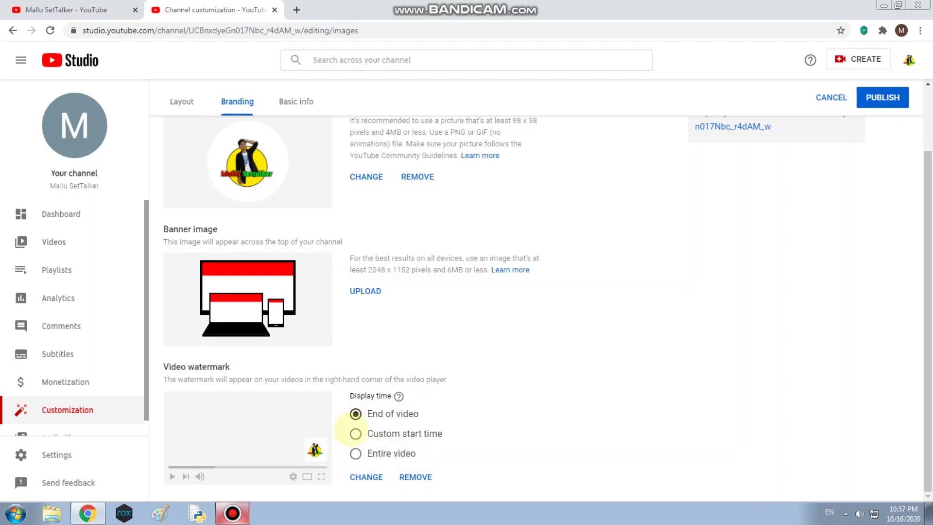
click(357, 453)
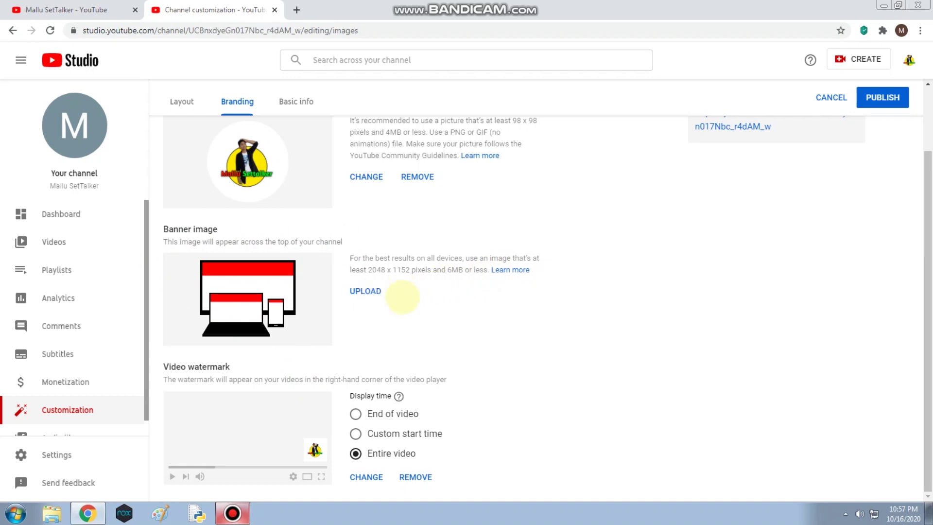
Step: Try to upload WhatsApp Image 2020-05-29 at 6.23.26 PM, and the one at 6.20.31 PM, as the channel's banner image
click(365, 291)
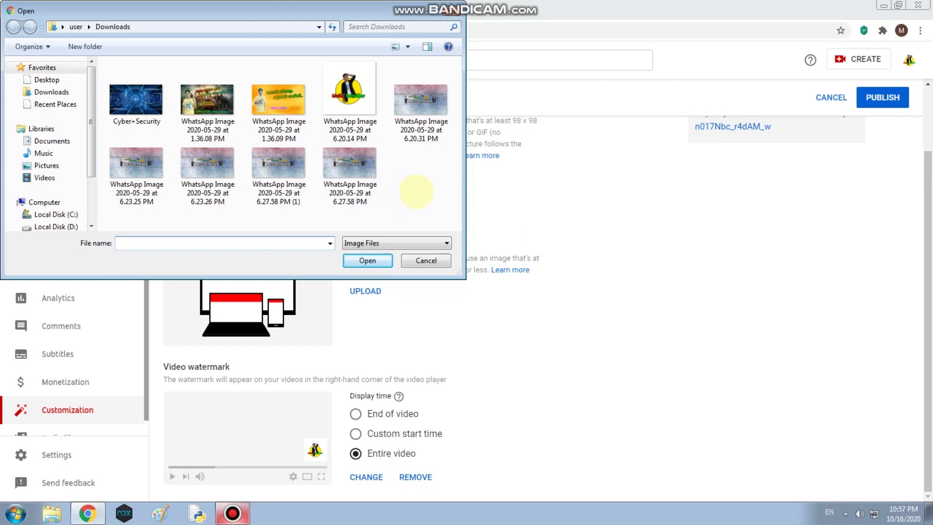
click(207, 165)
click(367, 261)
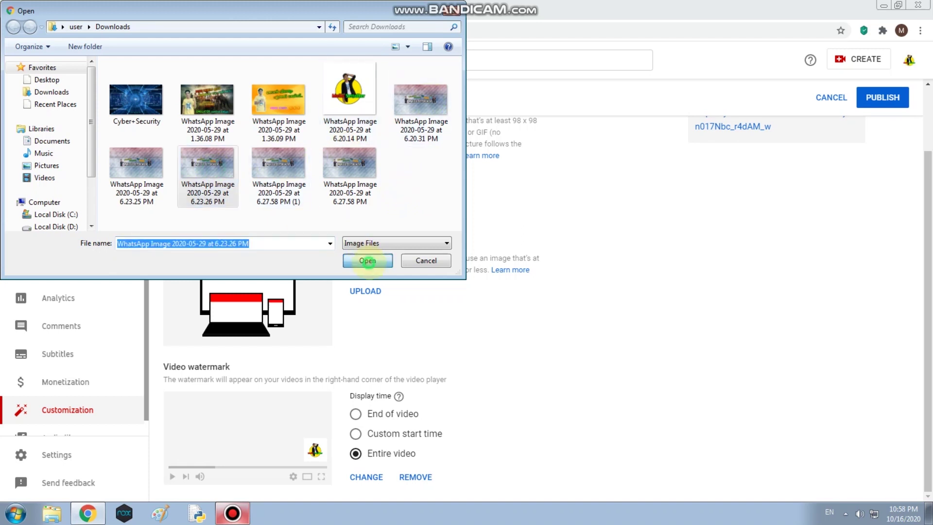
click(368, 293)
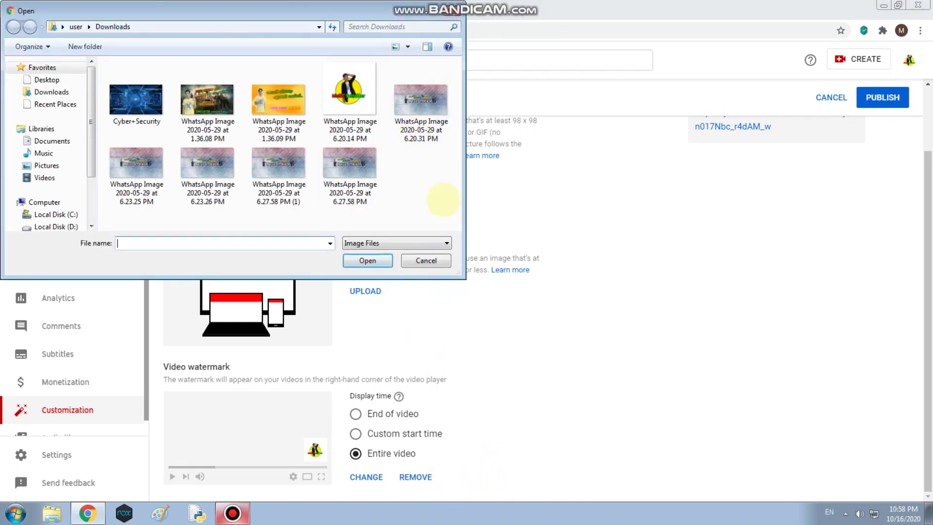
click(420, 104)
click(368, 261)
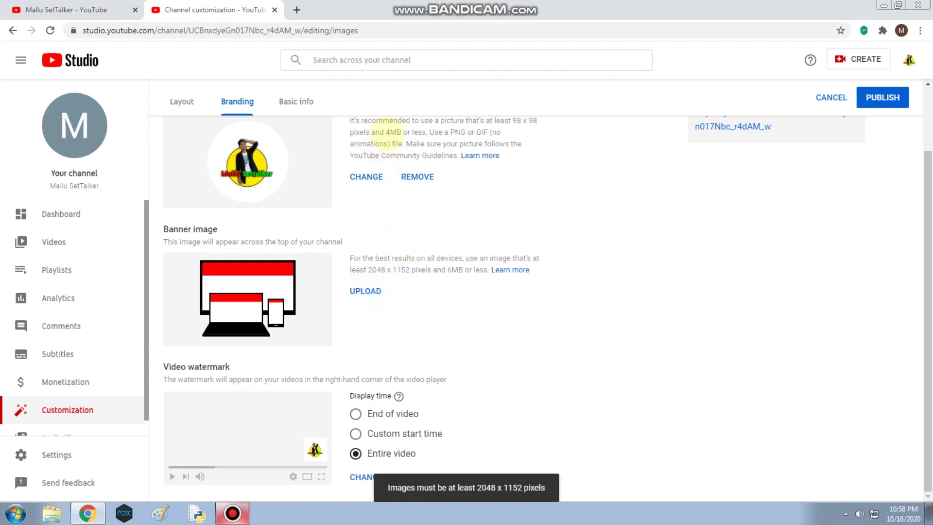
Step: Try WhatsApp Image 2020-05-29 at 6.23.25 PM as the banner image, and retry the one at 6.23.26 PM
click(381, 178)
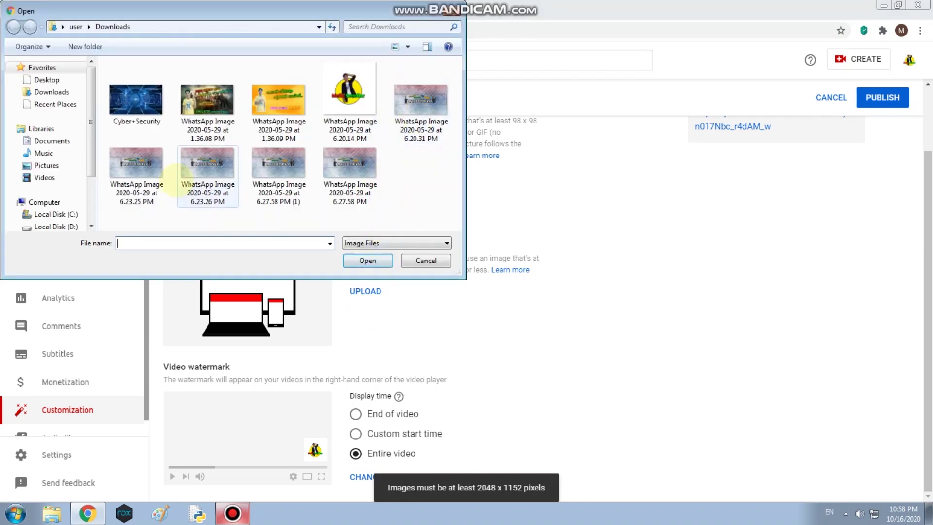
click(146, 173)
click(367, 260)
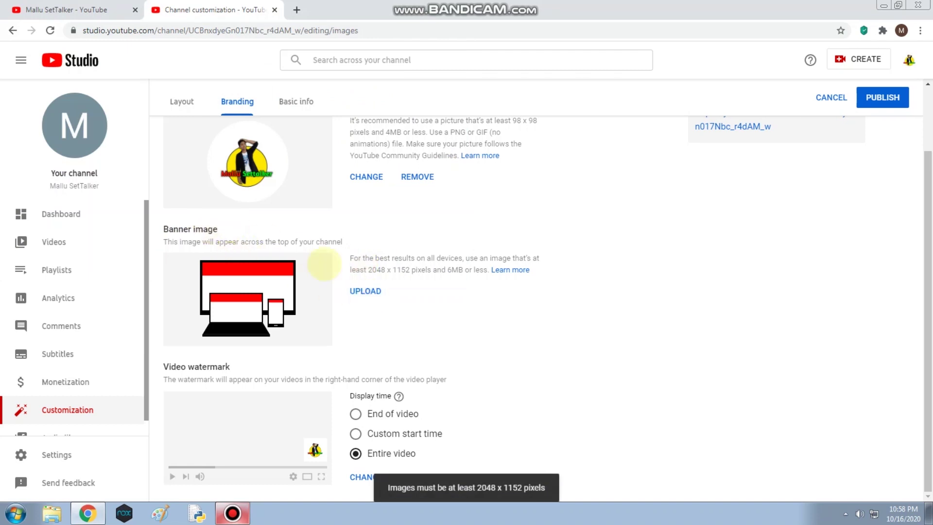
click(366, 291)
click(214, 167)
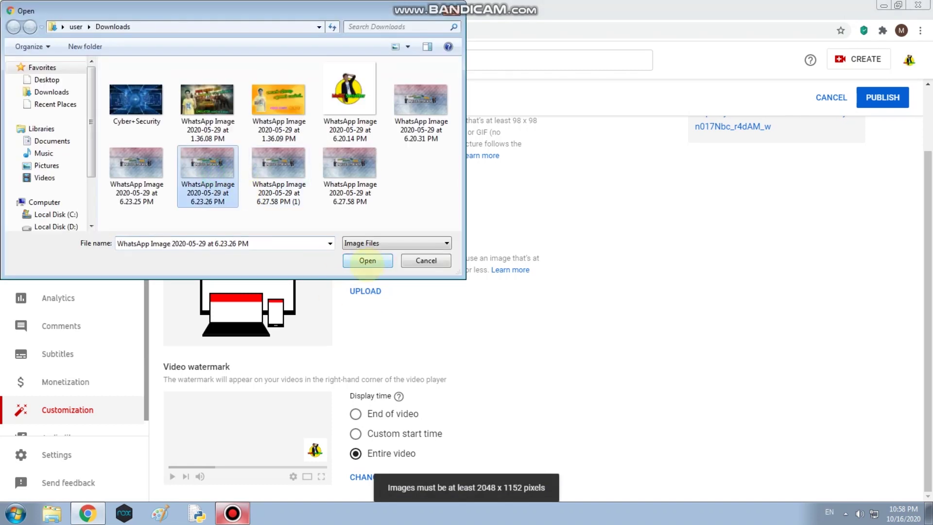
click(367, 261)
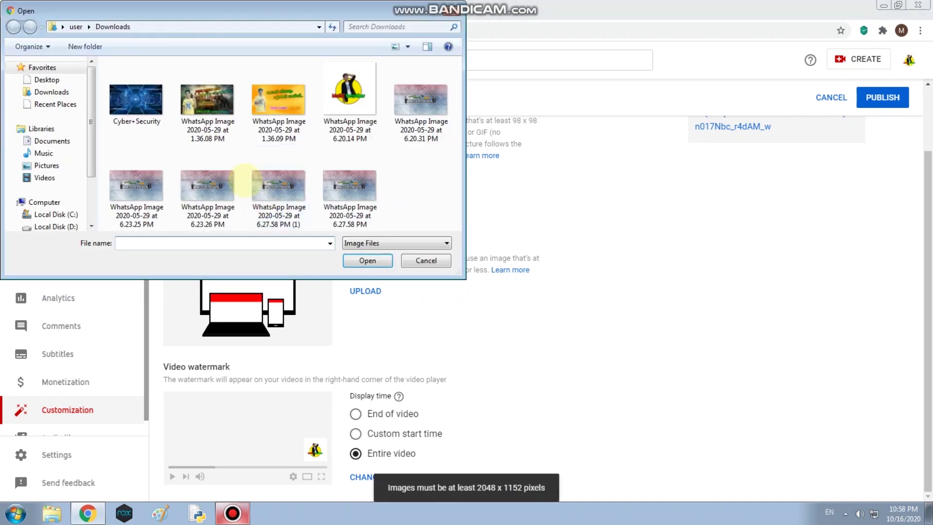
Step: Try to upload WhatsApp Image 2020-05-29 at 6.27.58 PM (1), and the one at 6.27.58 PM, as the banner image
click(280, 192)
click(367, 261)
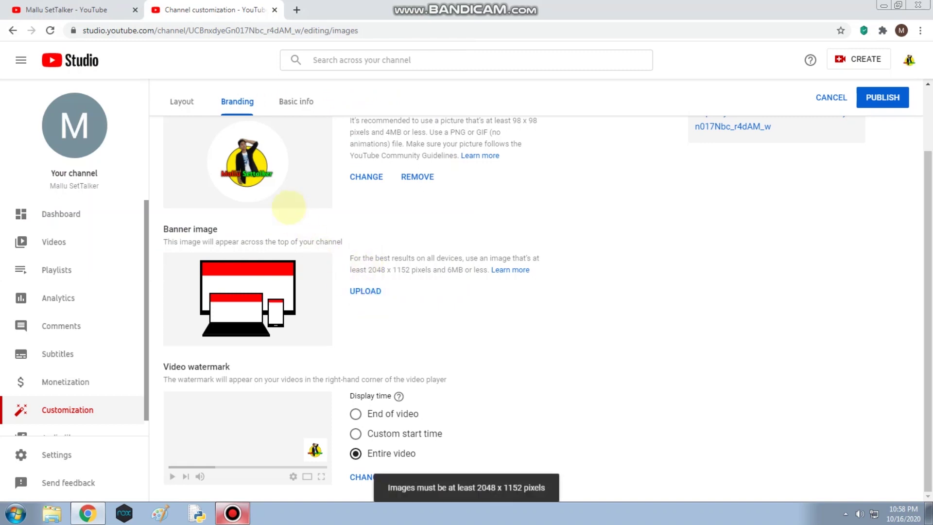
click(293, 200)
click(350, 177)
click(367, 261)
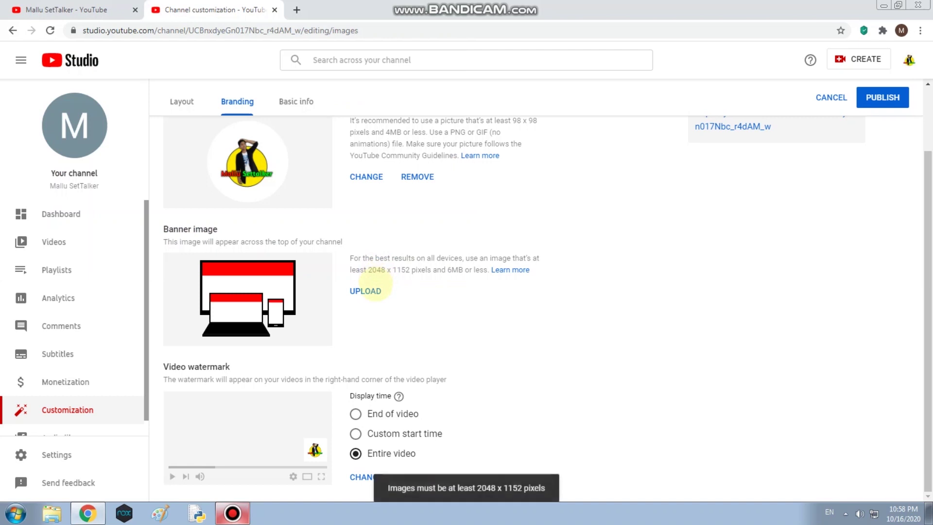
Step: Try to upload the Cyber+Security picture from the Downloads folder as the channel's banner image
click(260, 210)
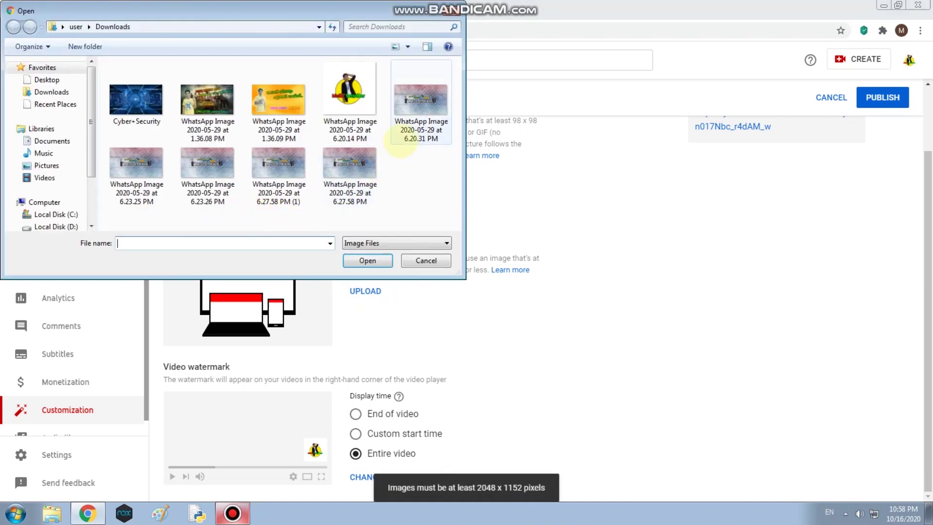
click(280, 175)
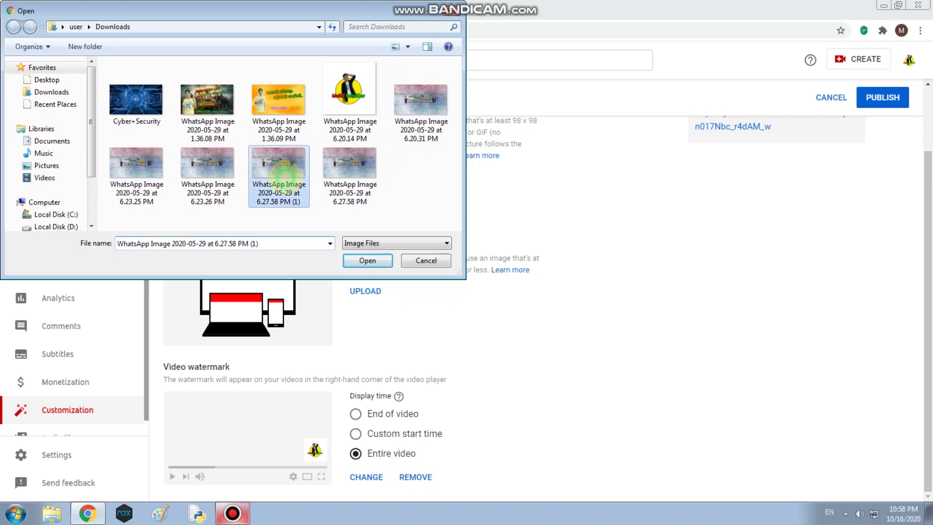
click(207, 102)
click(137, 102)
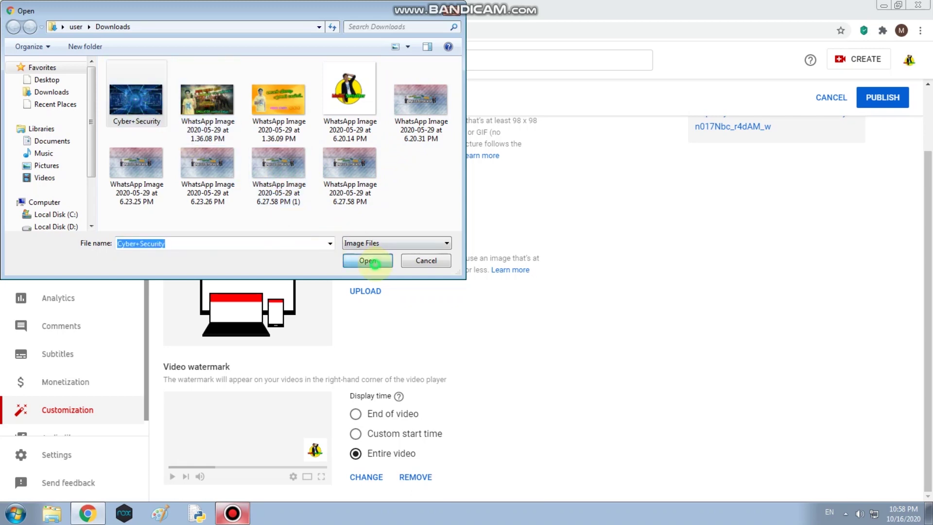
click(367, 261)
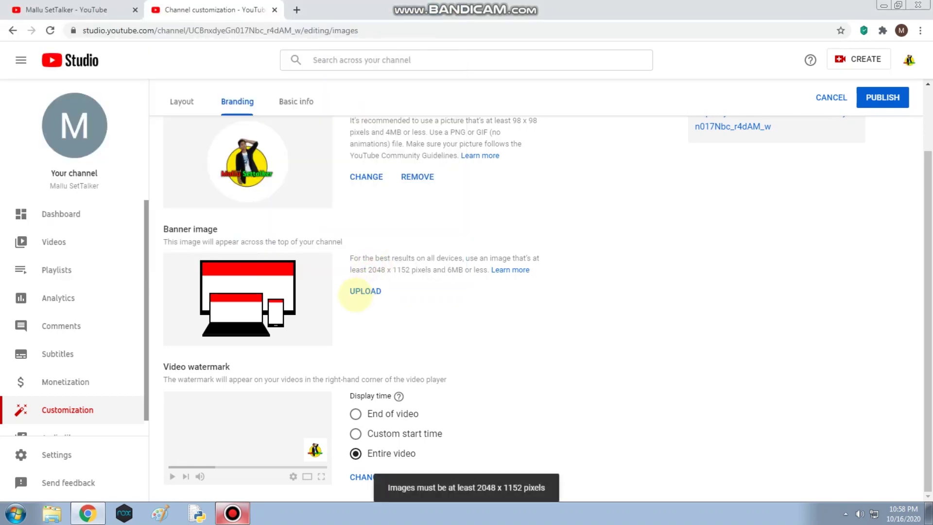
Step: Try twice more to upload WhatsApp Image 2020-05-29 at 6.27.58 PM (1) as the channel's banner image
click(335, 293)
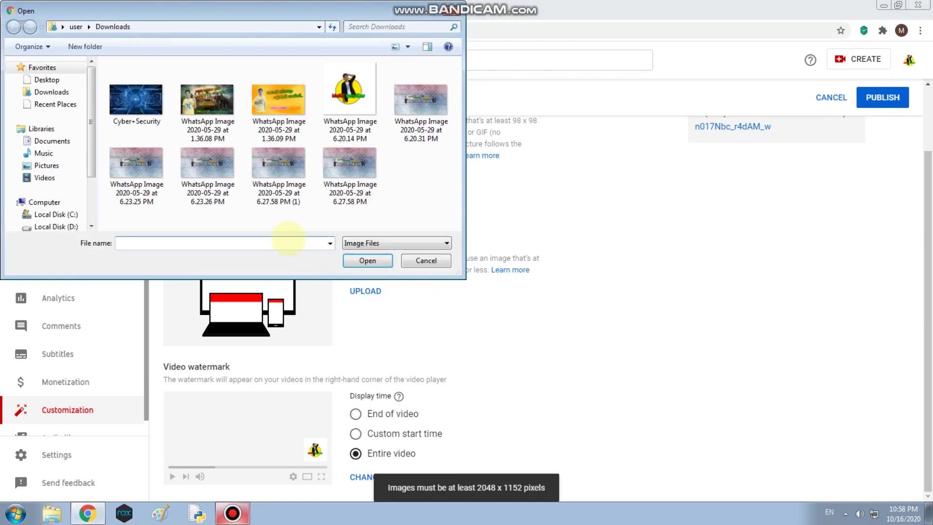
click(280, 189)
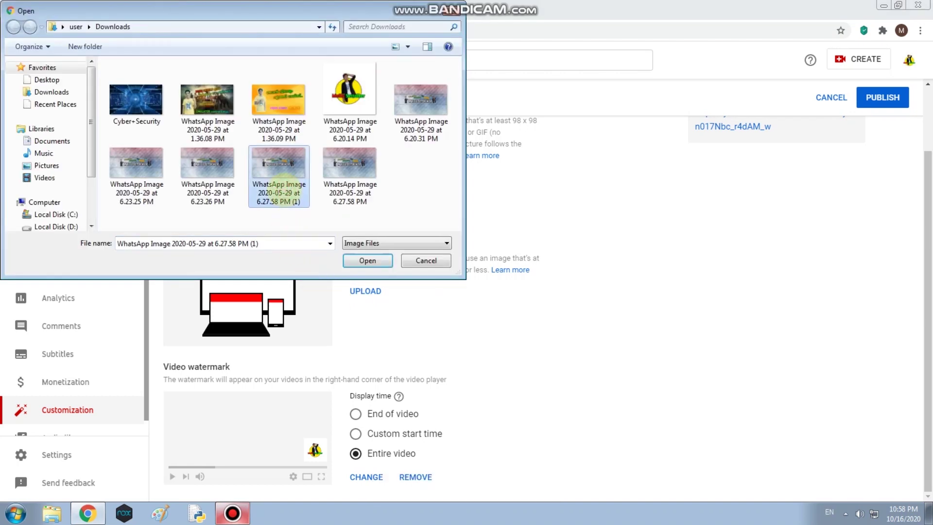
click(367, 261)
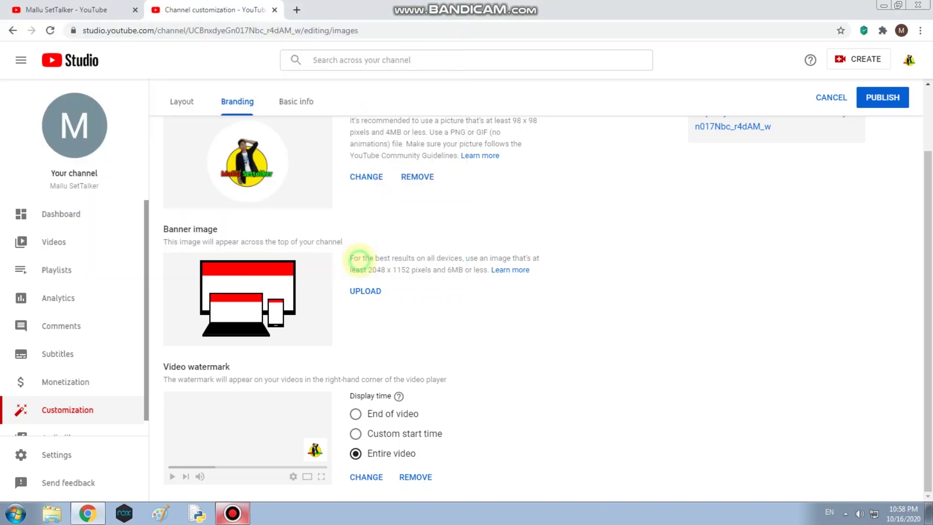
scroll(248, 253, up, 2)
scroll(257, 277, down, 2)
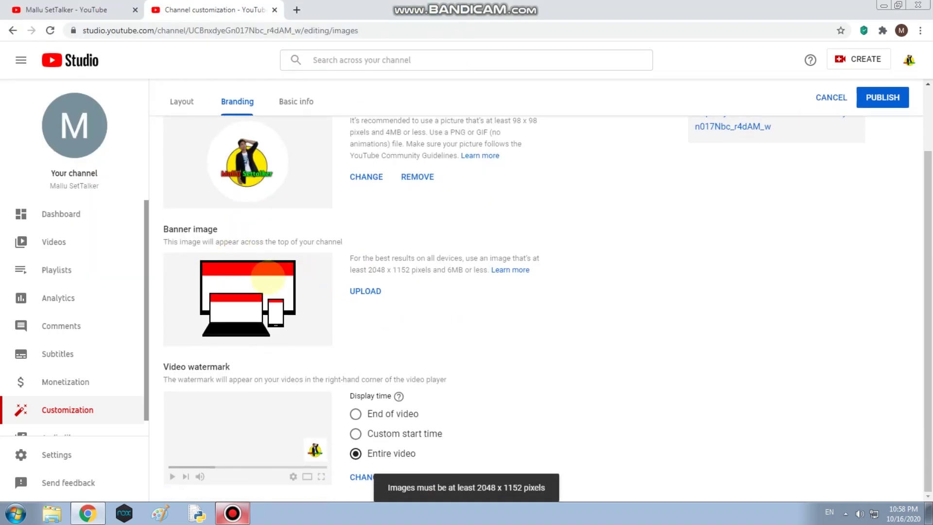
click(364, 291)
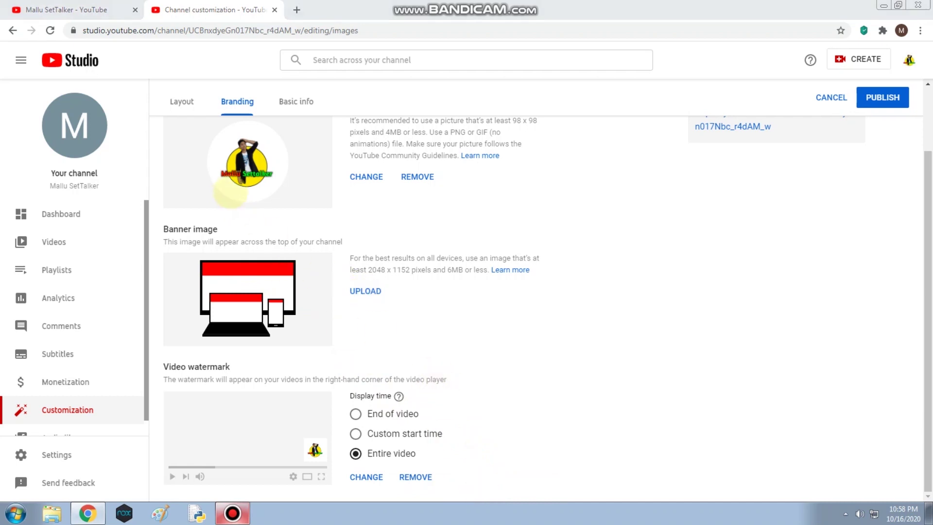
click(279, 167)
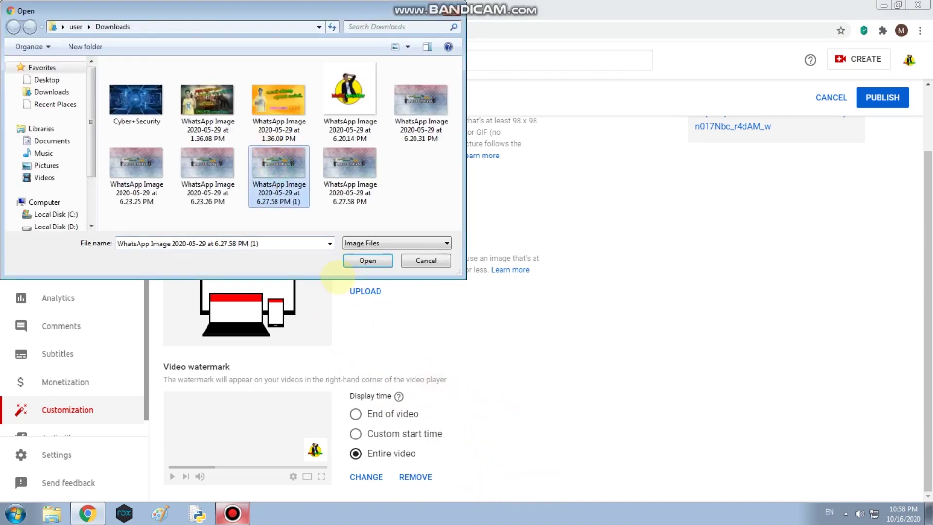
click(367, 261)
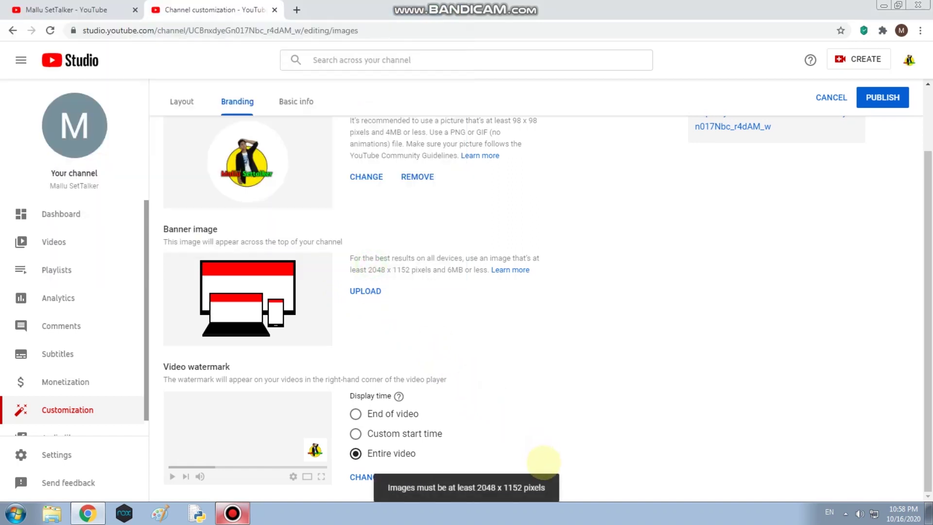